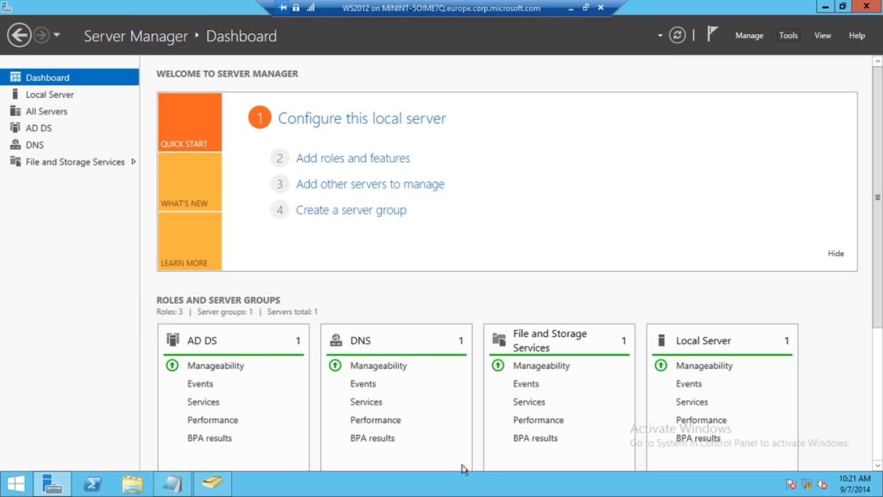
# Step: Switch to Active Directory Users and Computers and view the contents of the Users container in mva.com
pyautogui.click(212, 487)
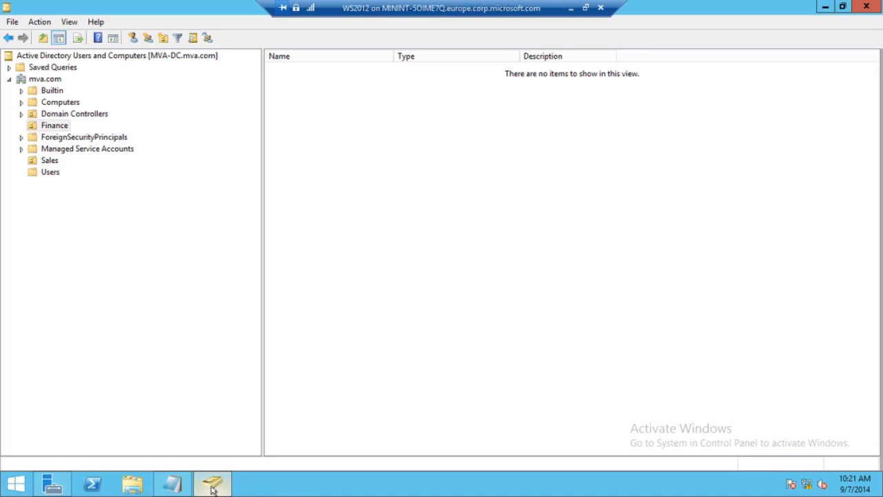
pyautogui.click(212, 487)
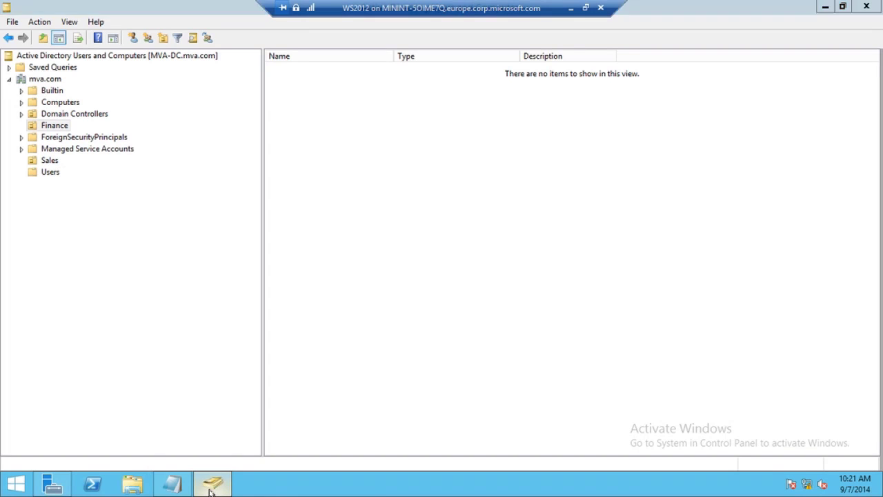
pyautogui.click(793, 37)
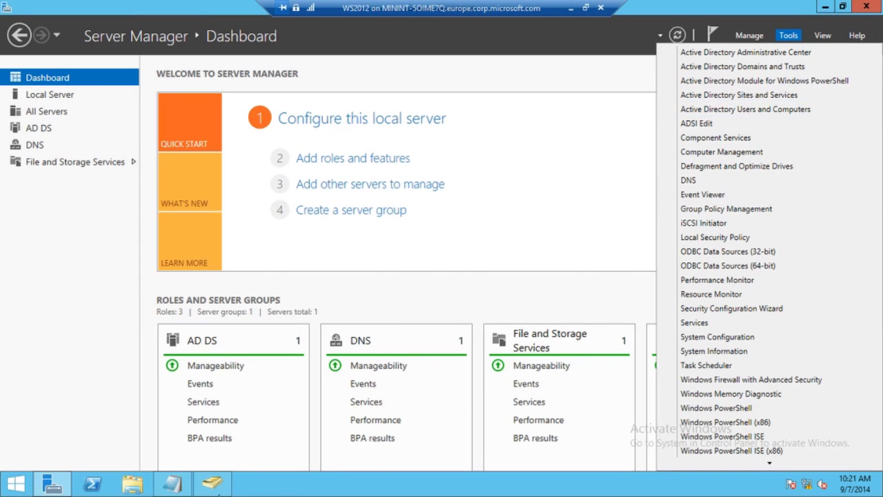
pyautogui.click(218, 492)
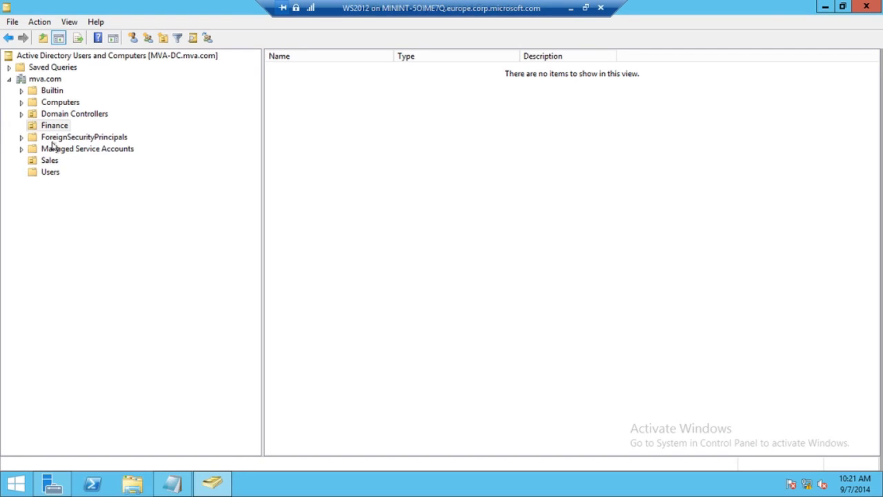
pyautogui.click(48, 172)
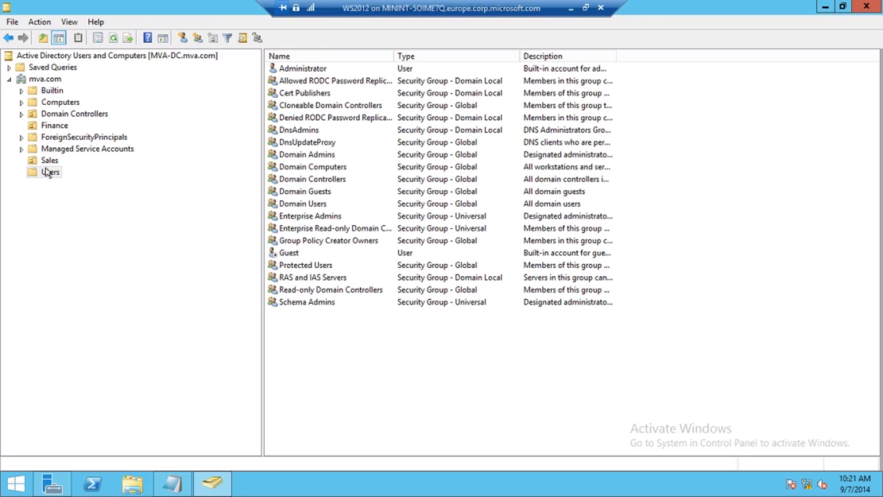
# Step: Create a global security group named Accounting in the Finance organizational unit
pyautogui.click(41, 127)
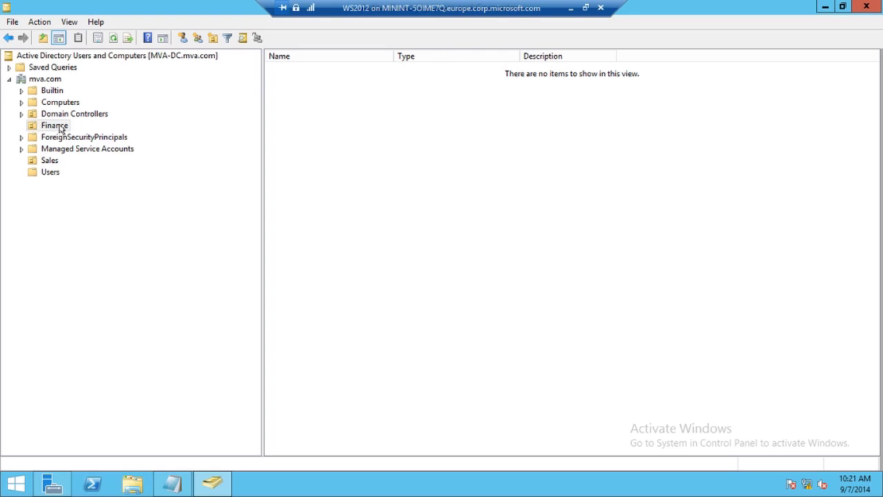
pyautogui.rightClick(59, 129)
pyautogui.moveTo(157, 183)
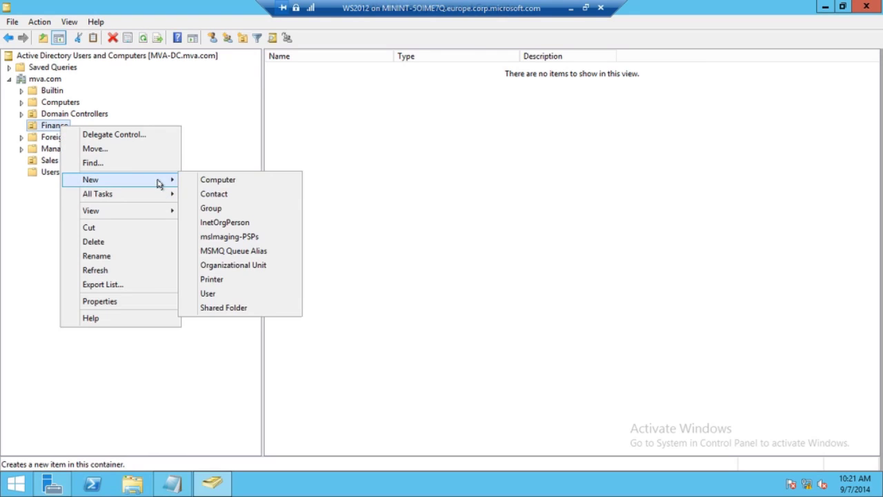
pyautogui.click(225, 208)
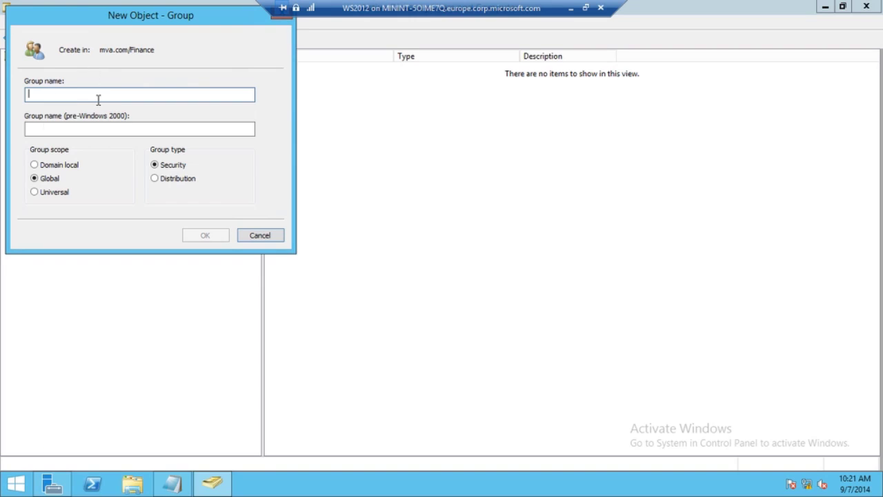
pyautogui.write('Ac')
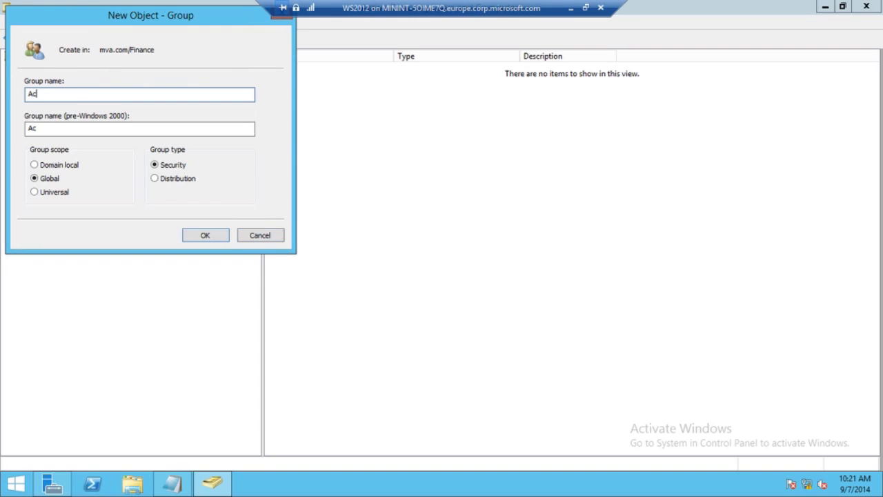
pyautogui.write('counting')
pyautogui.click(215, 238)
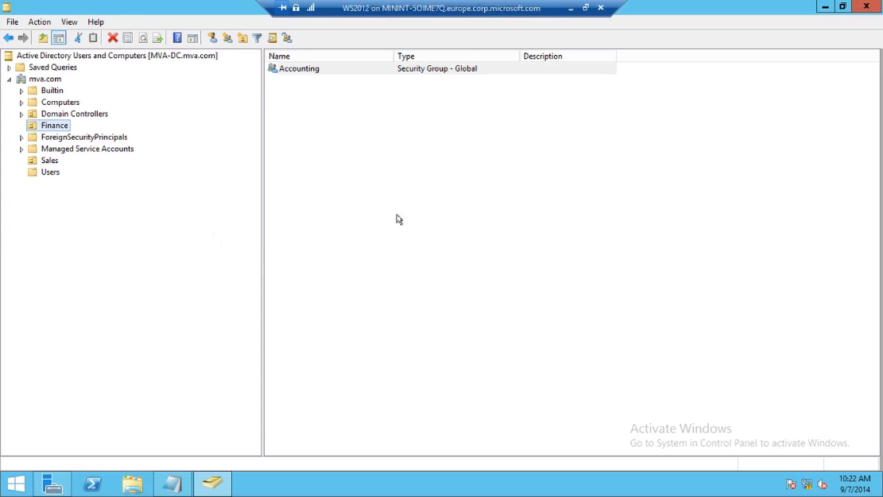
# Step: Review the Accounting group's members, memberships, manager and general properties, then close them without changes
pyautogui.rightClick(294, 70)
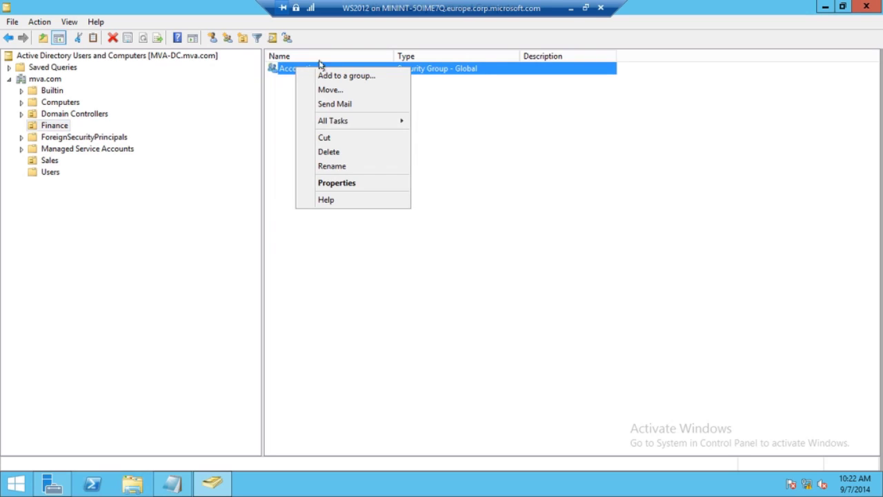
pyautogui.click(345, 185)
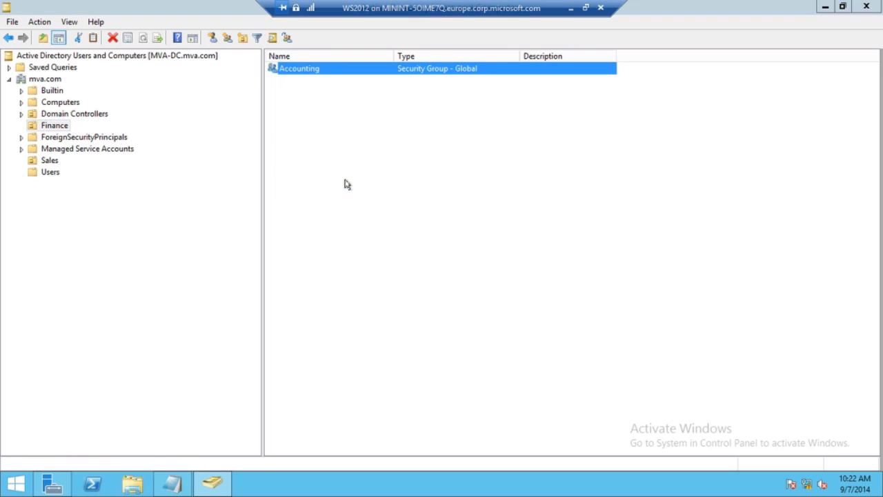
pyautogui.click(367, 118)
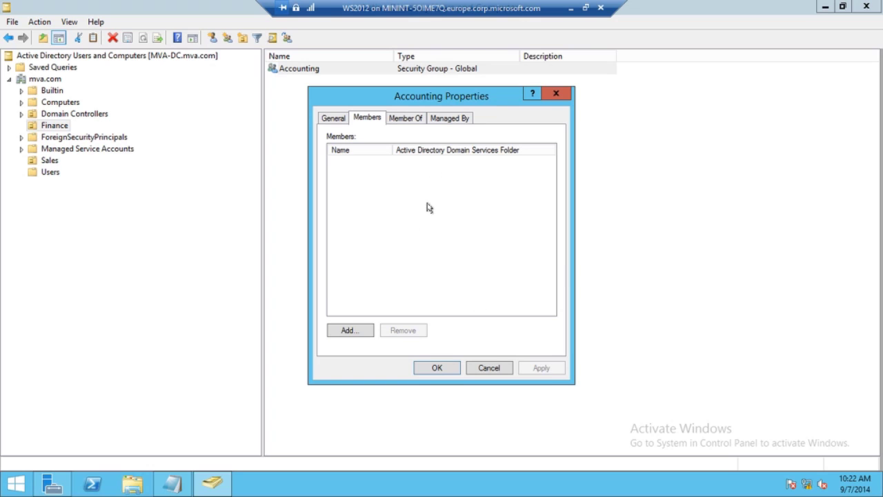
pyautogui.click(406, 118)
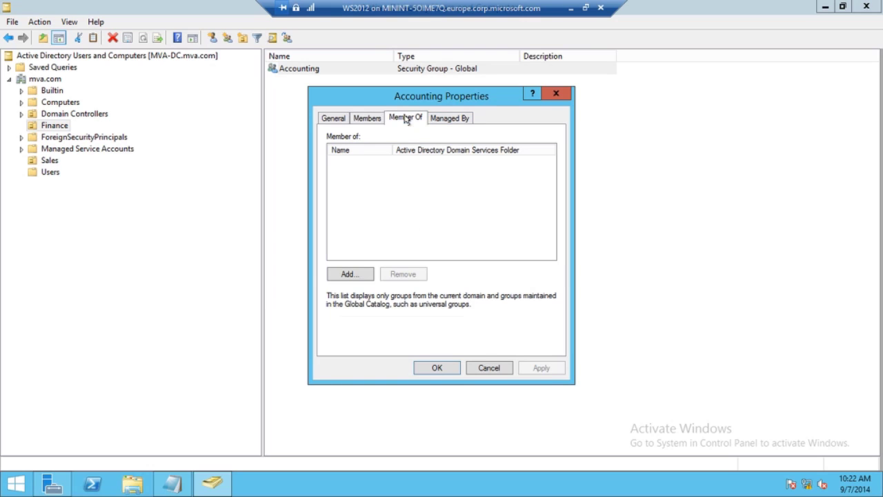
pyautogui.click(449, 118)
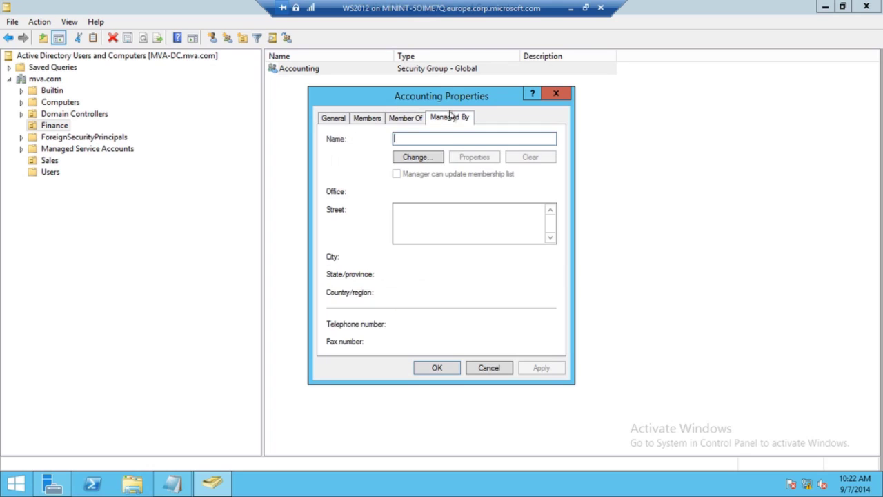
pyautogui.click(334, 118)
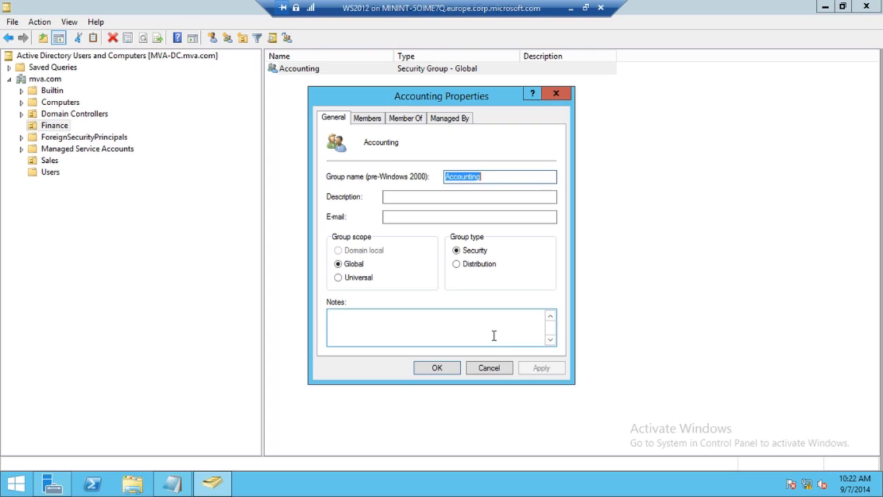
pyautogui.click(486, 367)
# Step: In PowerShell, run the New-ADGroup command from the OU-Group-User text file to create the global security group Reporting in CN=Users,DC=MVA,DC=COM
pyautogui.moveTo(171, 483)
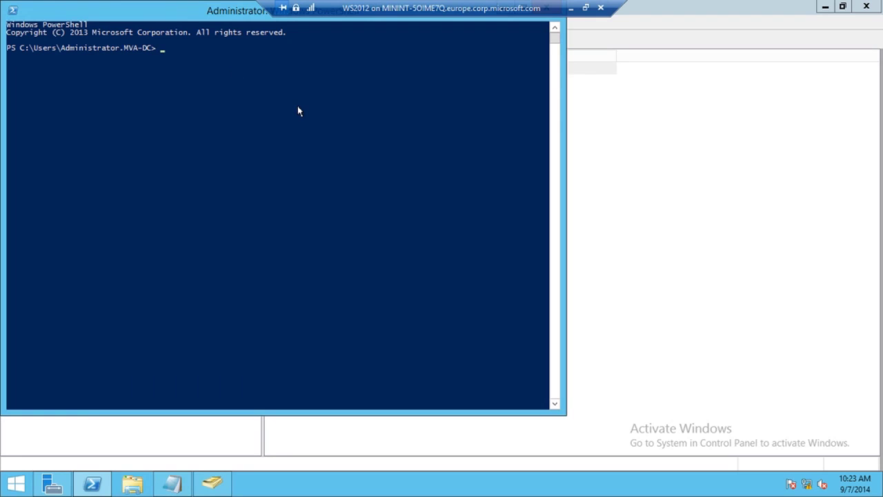
pyautogui.click(172, 483)
pyautogui.moveTo(582, 414); pyautogui.dragTo(187, 411)
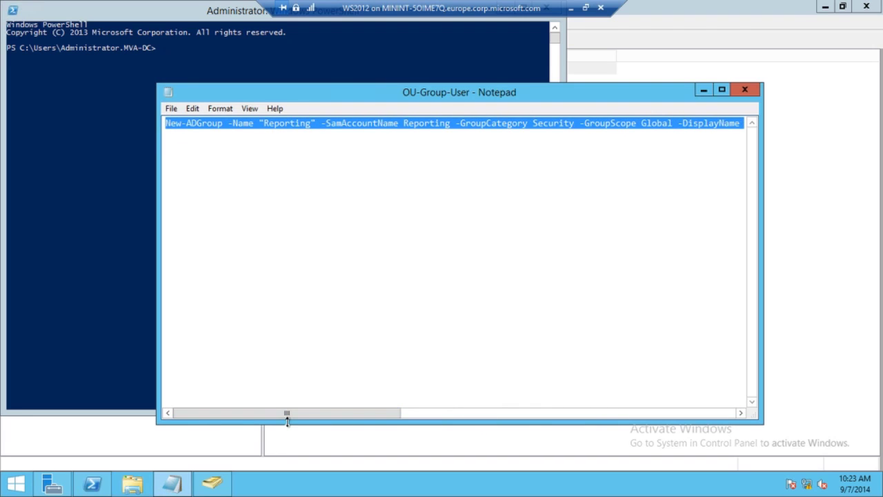
pyautogui.click(100, 13)
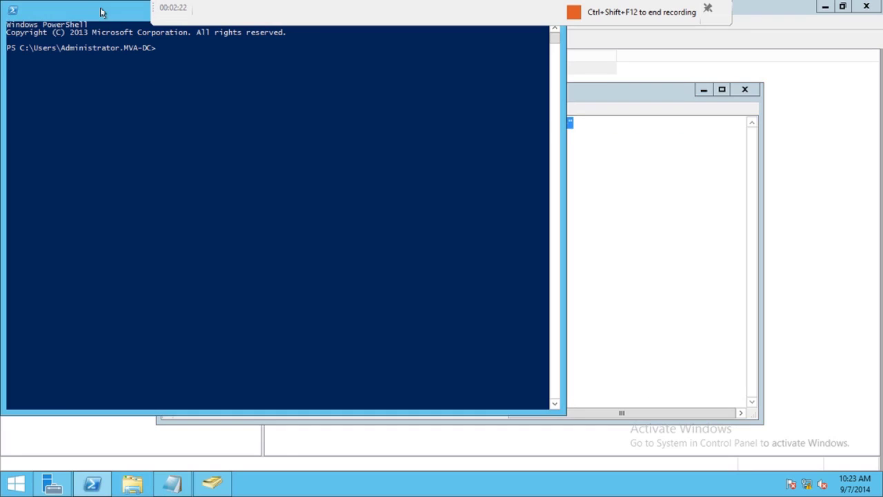
pyautogui.rightClick(196, 78)
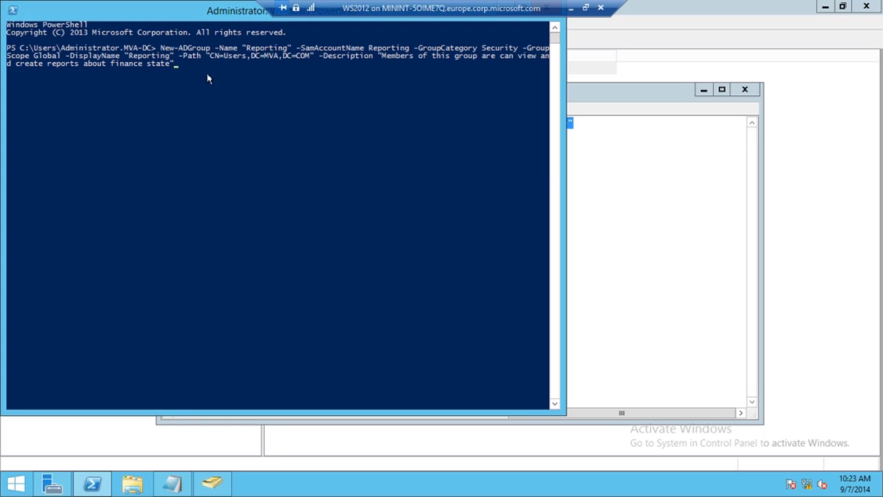
pyautogui.press('Return')
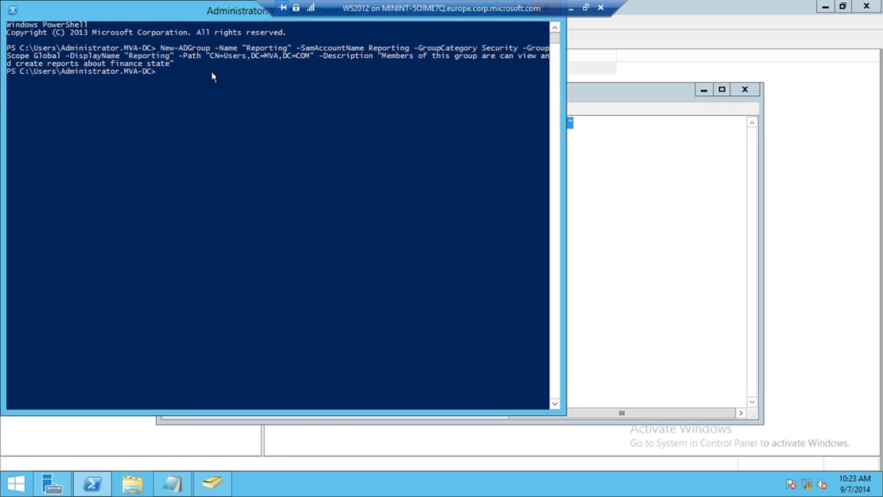
# Step: Return to Active Directory Users and Computers, refresh the Users container, select the Reporting group and widen the Description column
pyautogui.doubleClick(186, 9)
pyautogui.click(573, 94)
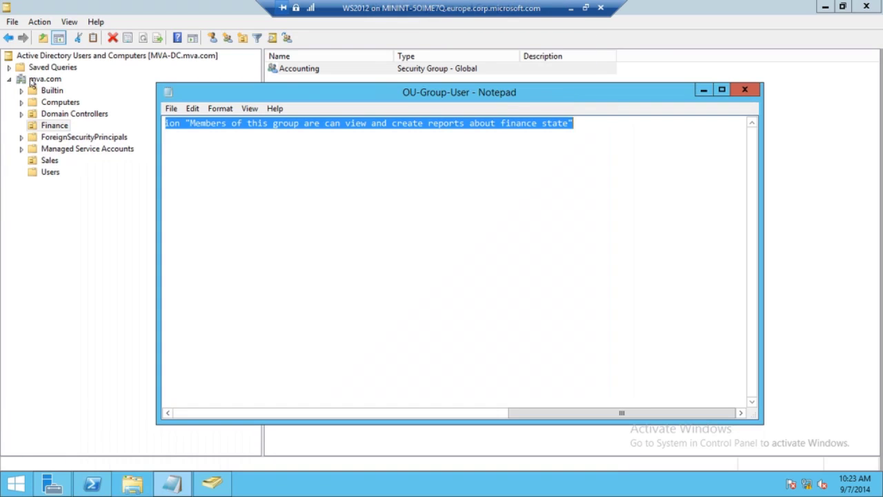
pyautogui.click(39, 121)
pyautogui.click(49, 172)
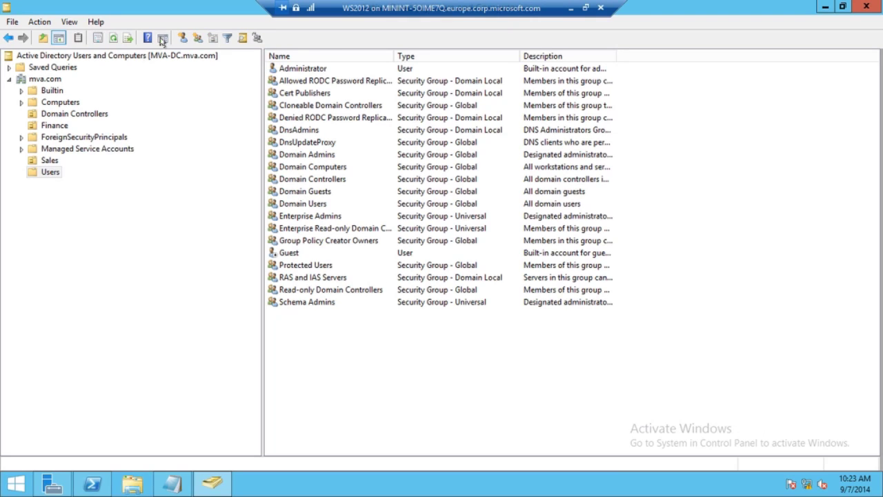
pyautogui.click(114, 38)
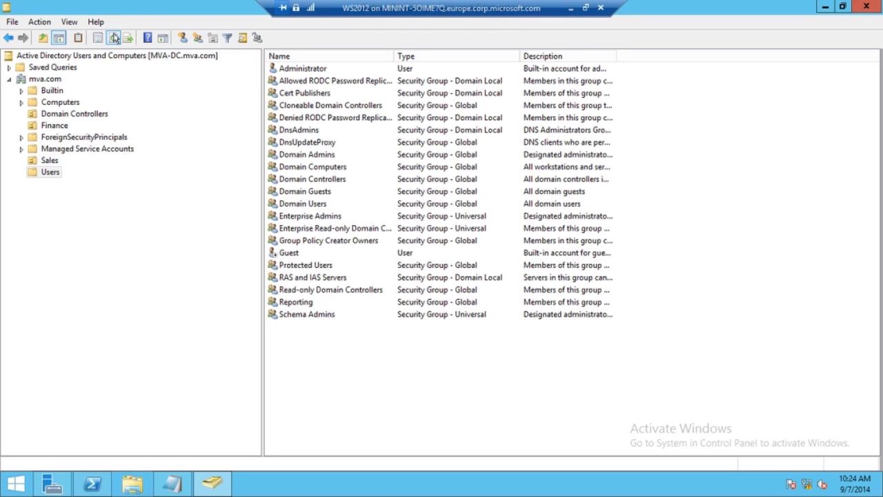
pyautogui.click(296, 302)
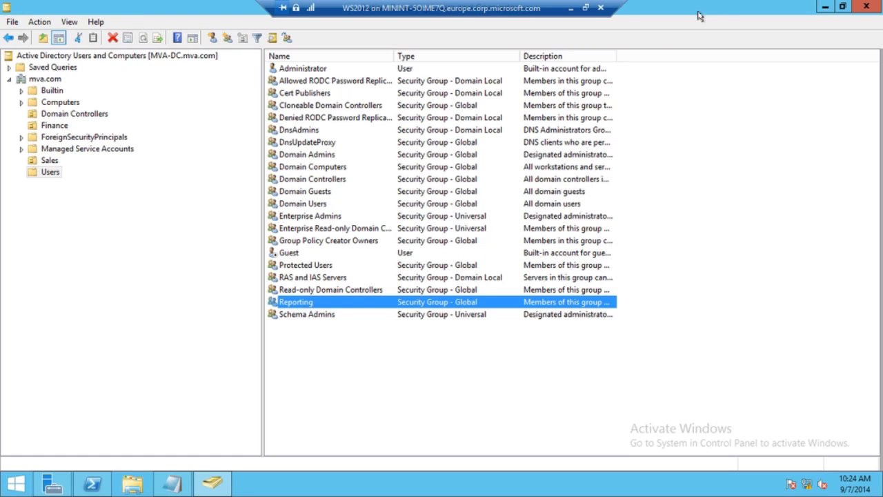
pyautogui.moveTo(616, 55); pyautogui.dragTo(754, 51)
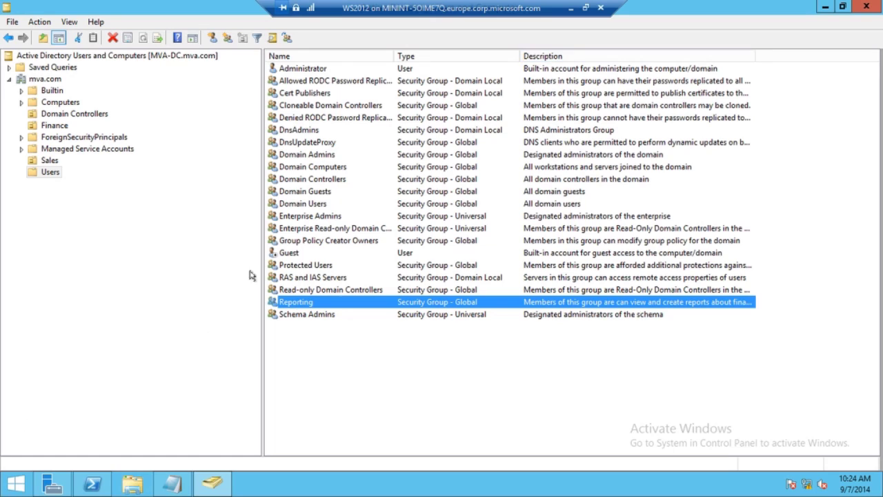
# Step: Review the Reporting group's description, members, memberships and manager in its properties, then close them
pyautogui.rightClick(302, 303)
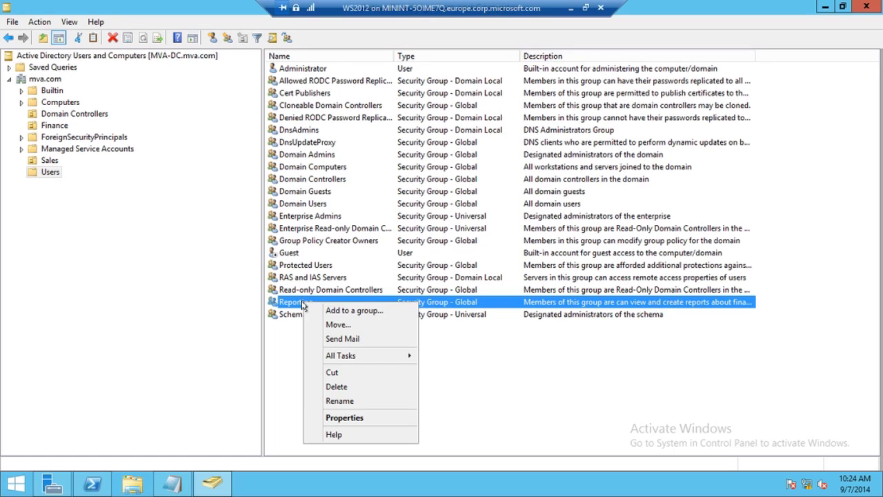
pyautogui.click(341, 418)
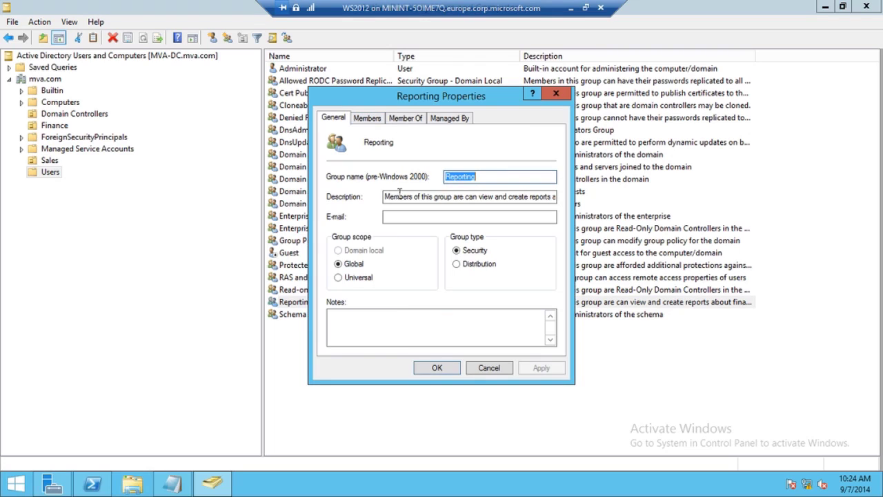
pyautogui.moveTo(400, 197); pyautogui.dragTo(460, 198)
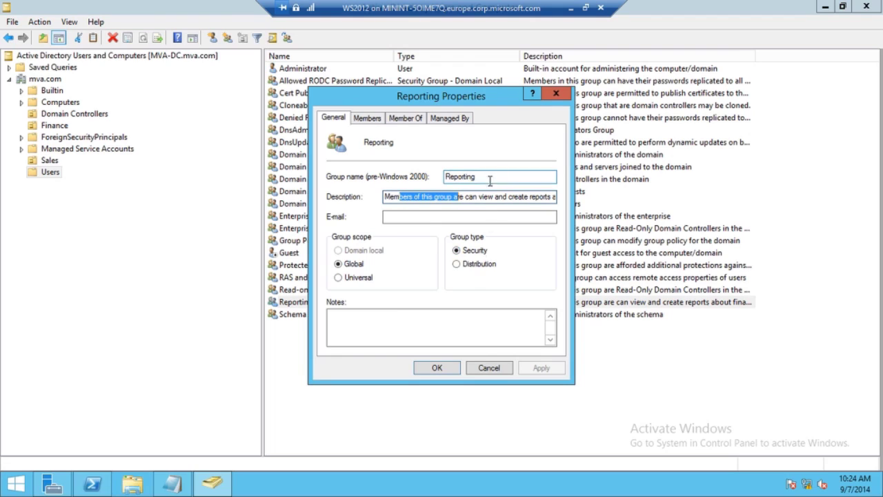
pyautogui.click(378, 121)
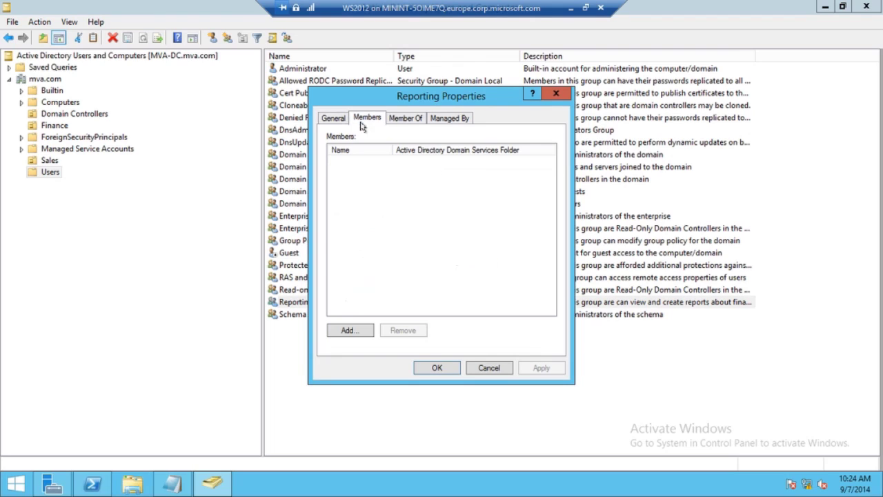
pyautogui.click(410, 121)
pyautogui.click(449, 119)
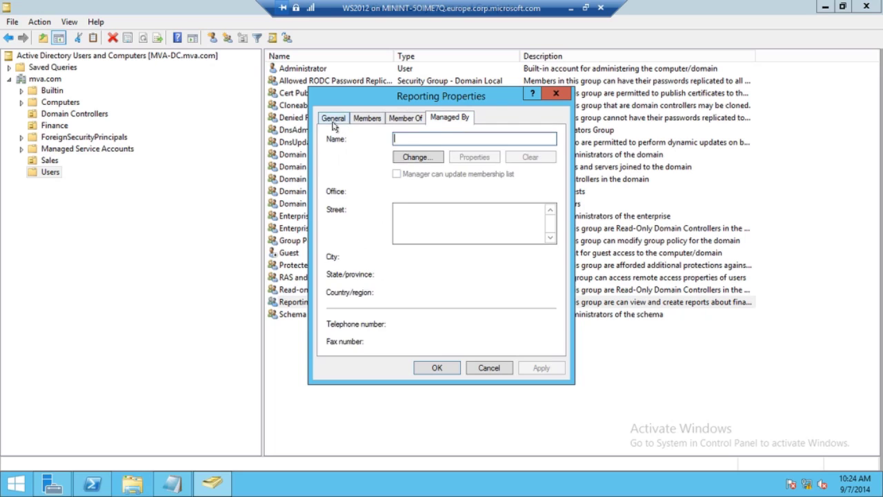
pyautogui.click(336, 120)
pyautogui.click(436, 367)
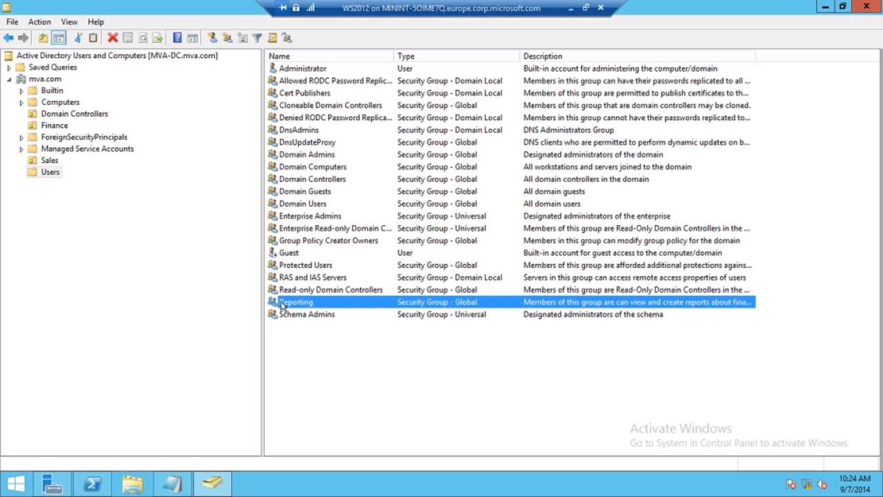
# Step: Move the Reporting group from the Users container to the Finance organizational unit and check Finance's contents
pyautogui.moveTo(282, 307); pyautogui.dragTo(51, 126)
pyautogui.click(409, 278)
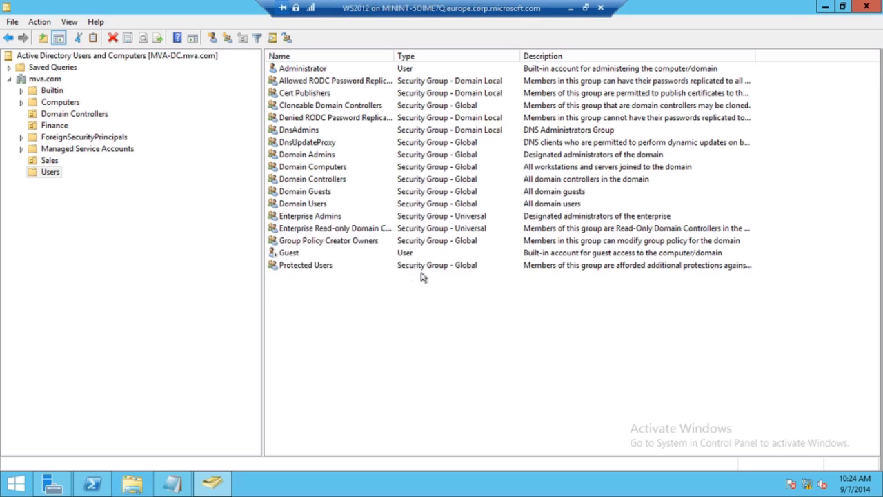
pyautogui.click(52, 126)
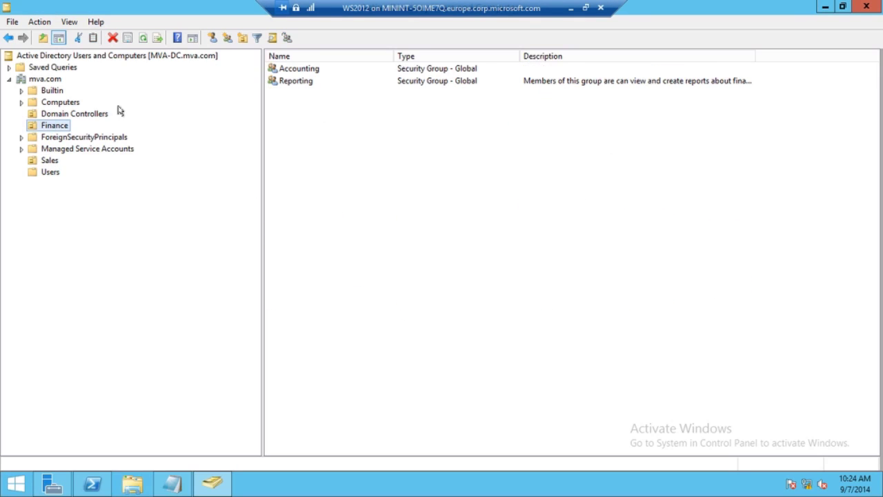
pyautogui.click(301, 84)
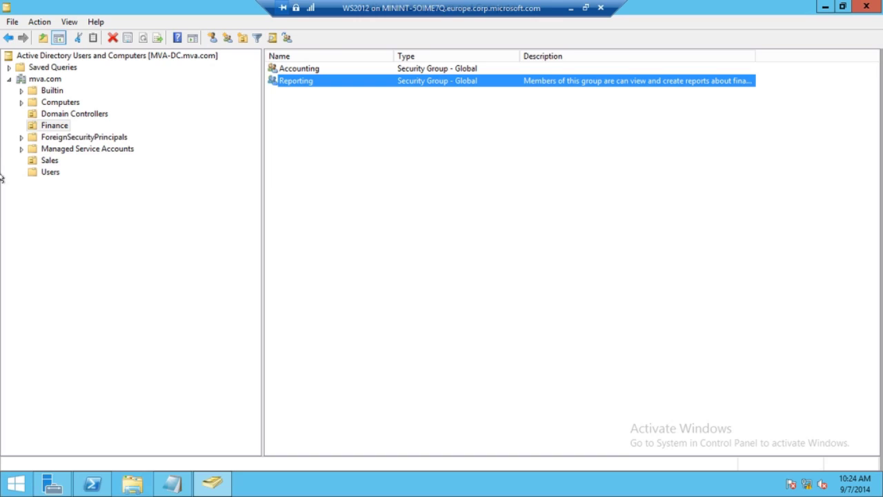
pyautogui.click(50, 137)
pyautogui.click(48, 126)
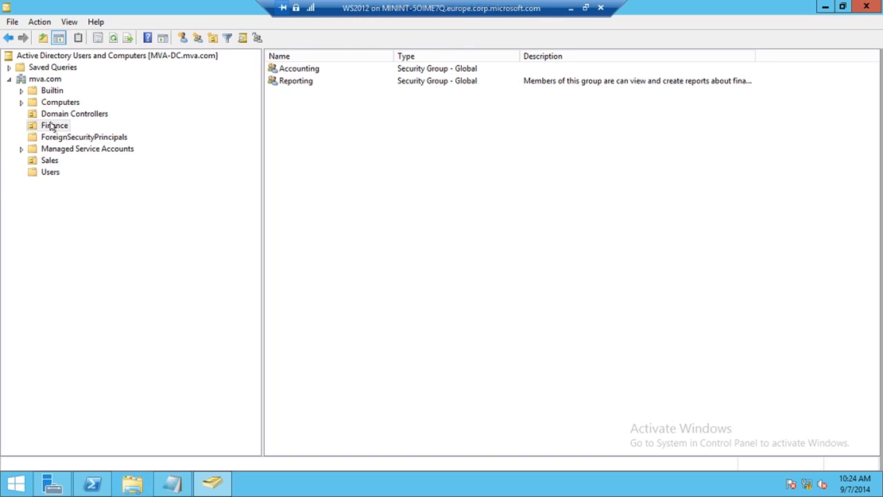